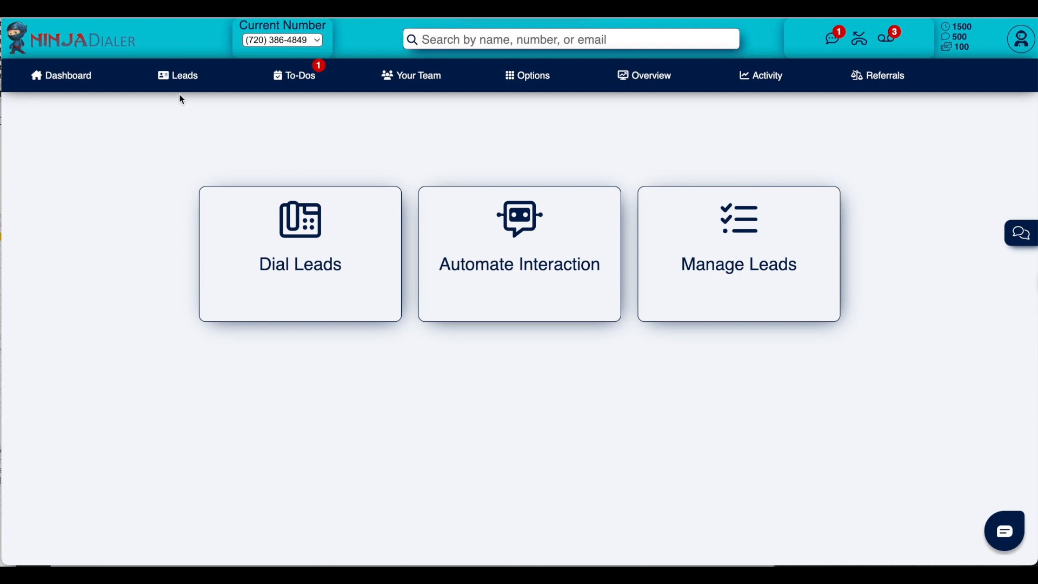
Start a click-to-dial session containing the fresh Colorado lead from the active leads
mouse_move(185, 81)
click(184, 145)
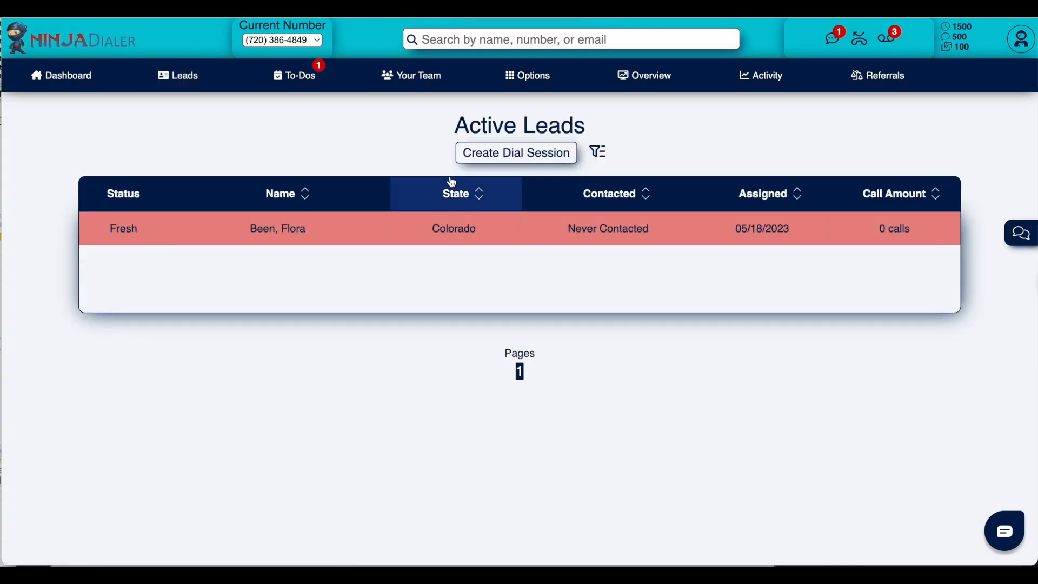
click(547, 157)
click(65, 388)
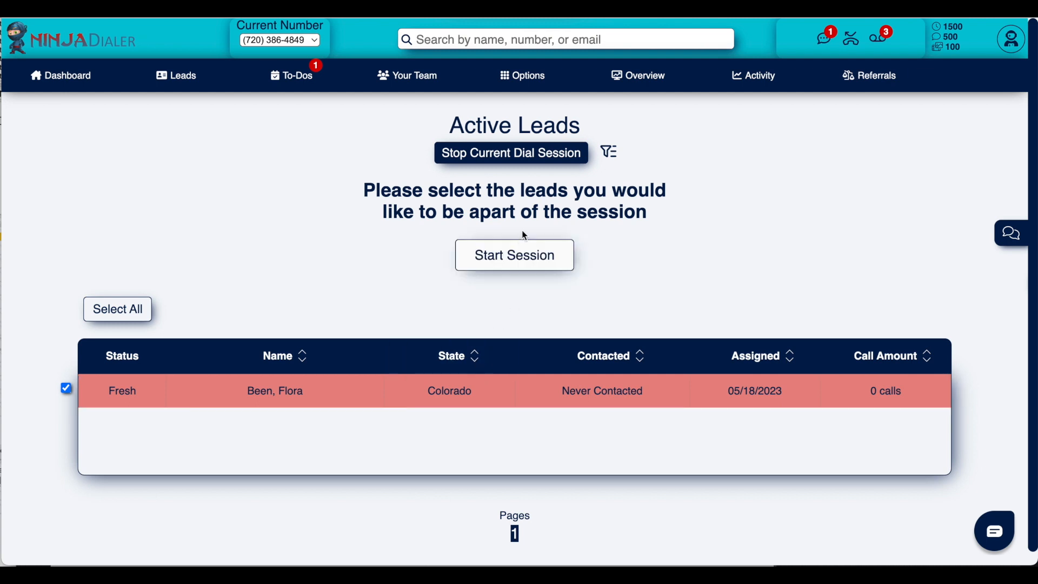
click(519, 251)
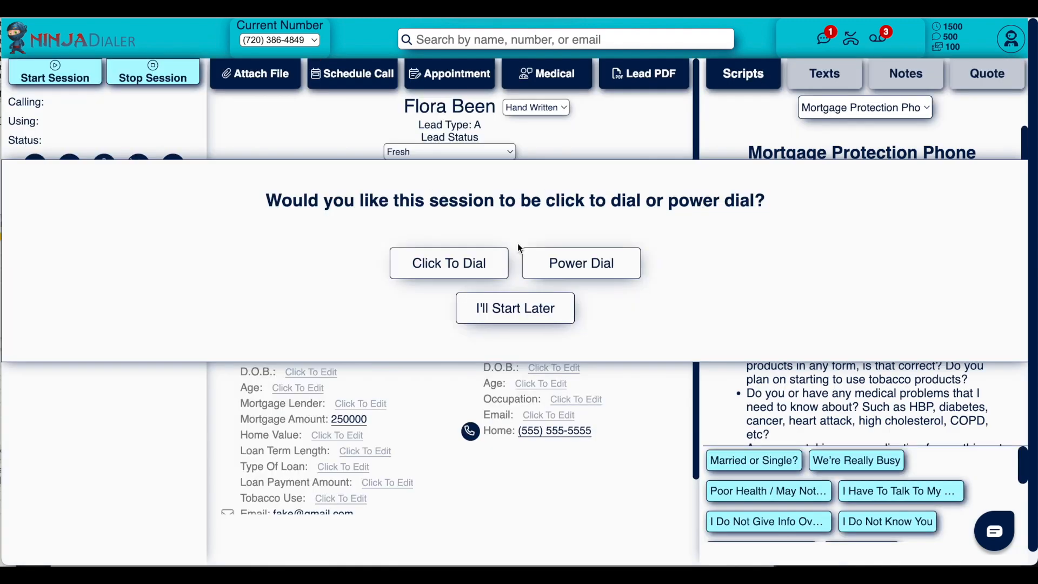
click(446, 265)
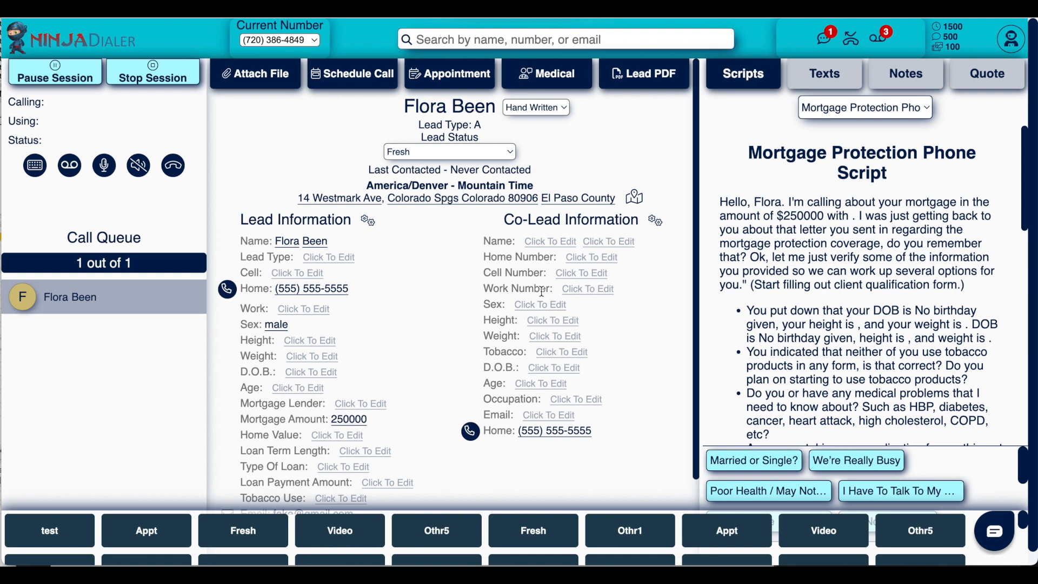
Open the lead's medical conditions and set Condition #1 to Stroke
click(553, 78)
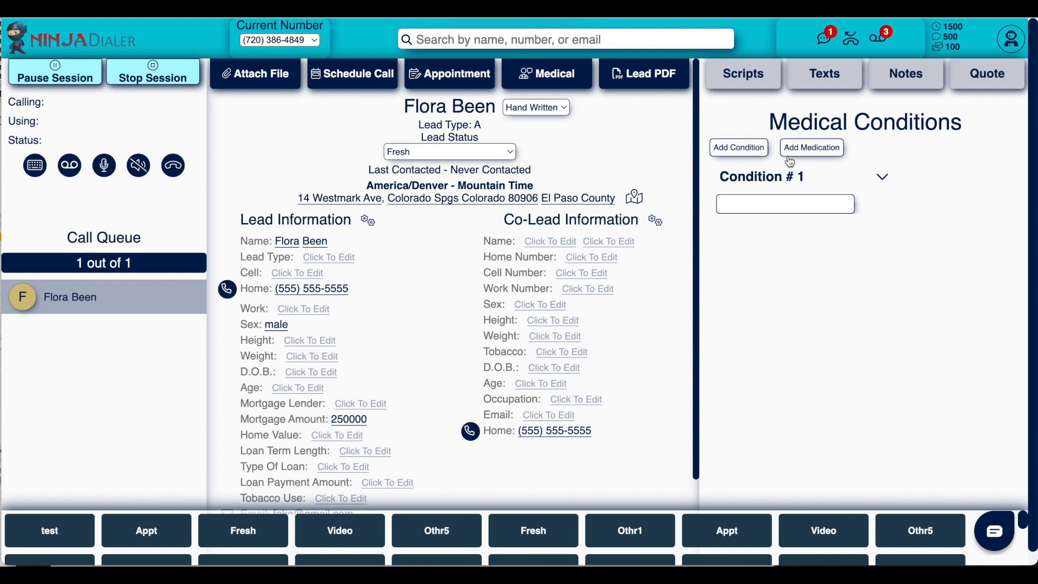
click(740, 204)
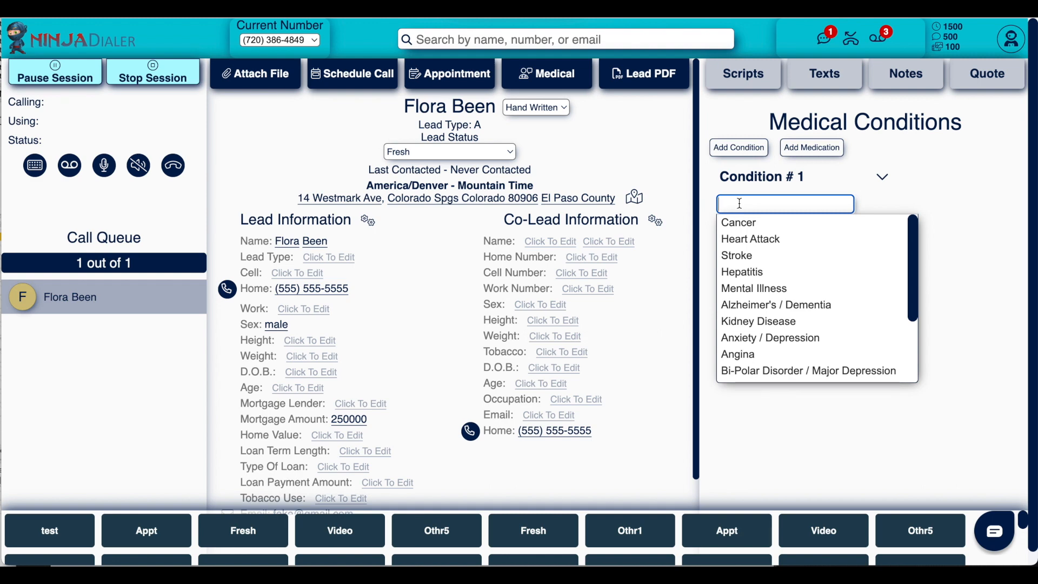
scroll(780, 295, down, 1)
scroll(780, 295, up, 1)
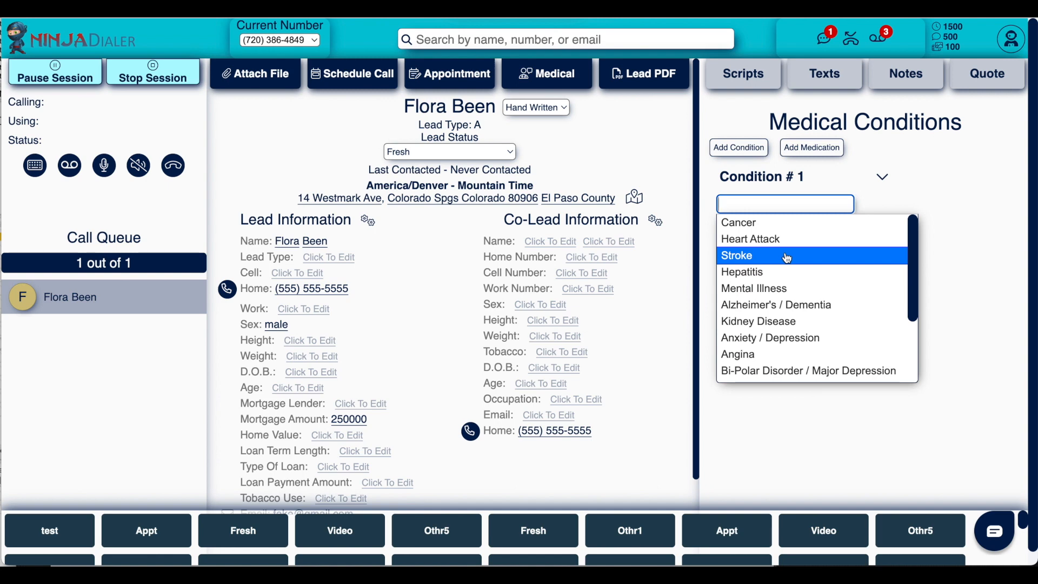
text(stroke)
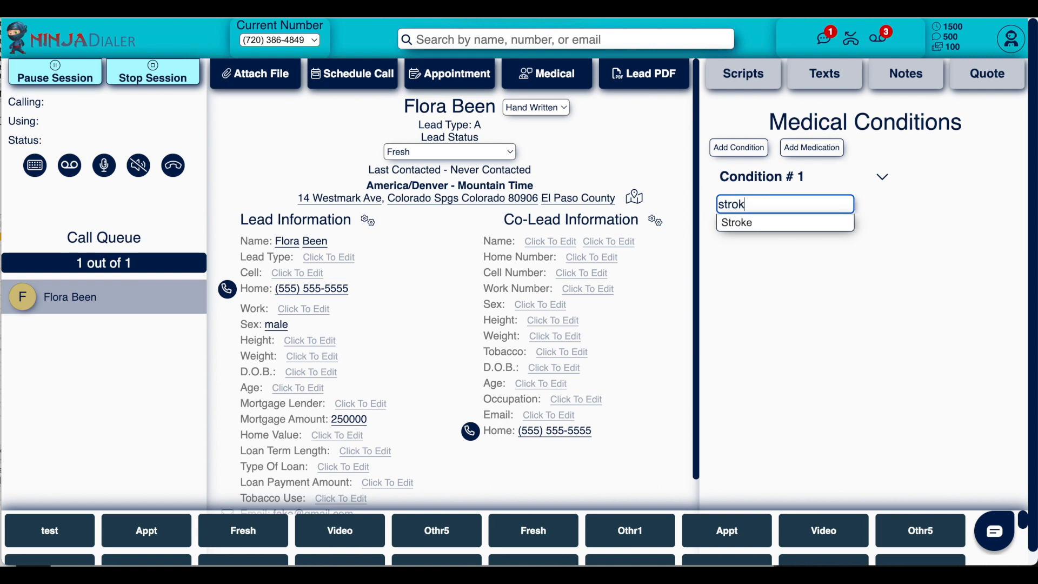
click(760, 222)
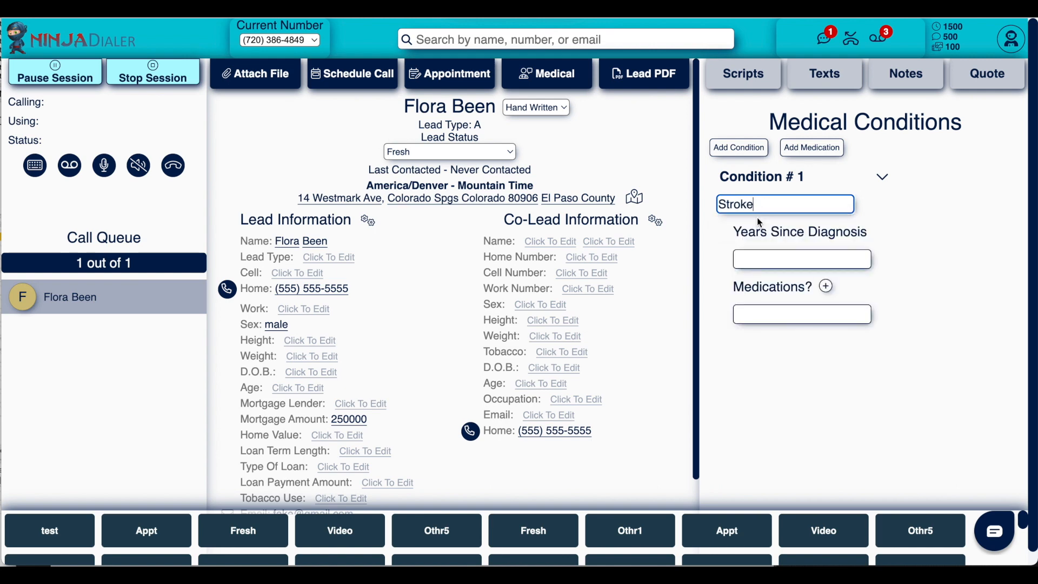
click(757, 218)
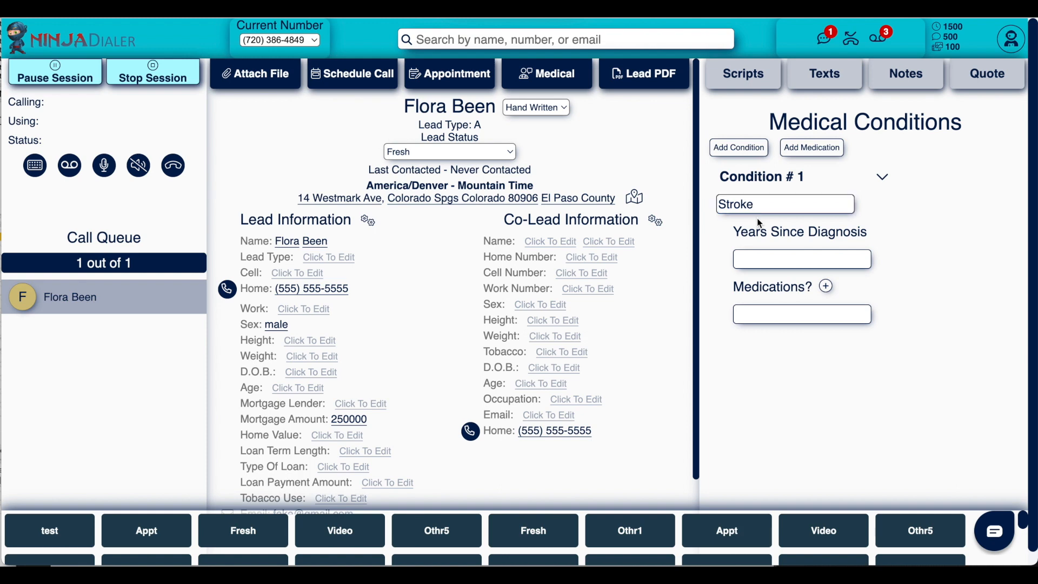
Set the Stroke condition's years since diagnosis to 2 and its medication to Ozempic
click(785, 259)
text(2)
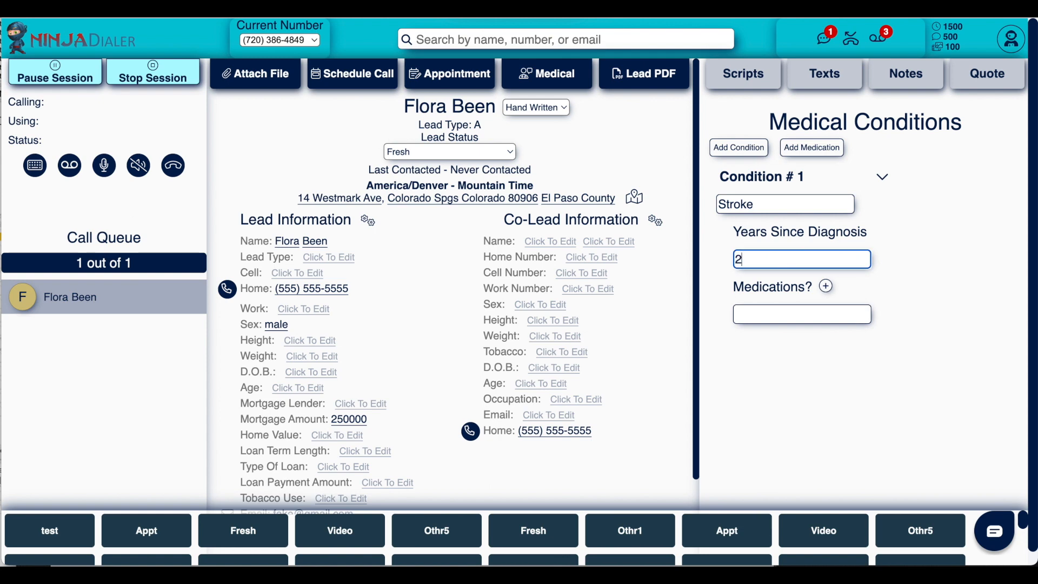
click(800, 241)
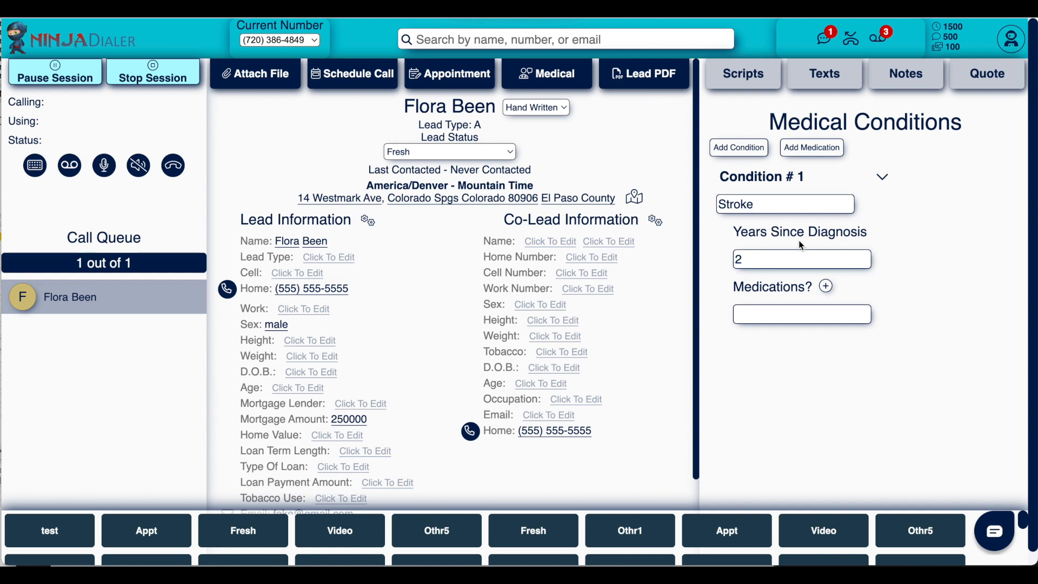
click(784, 318)
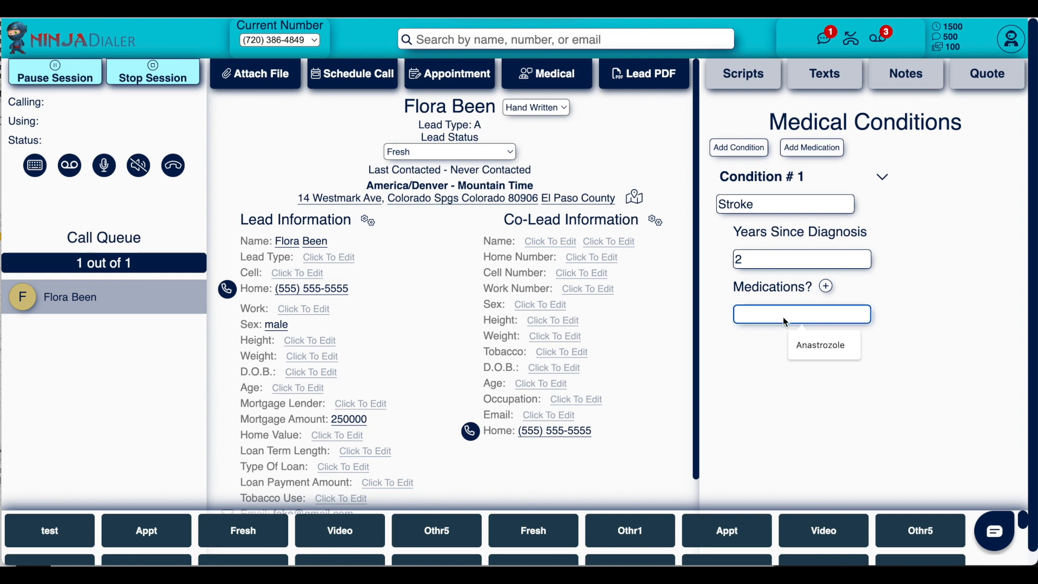
text(Ozempic)
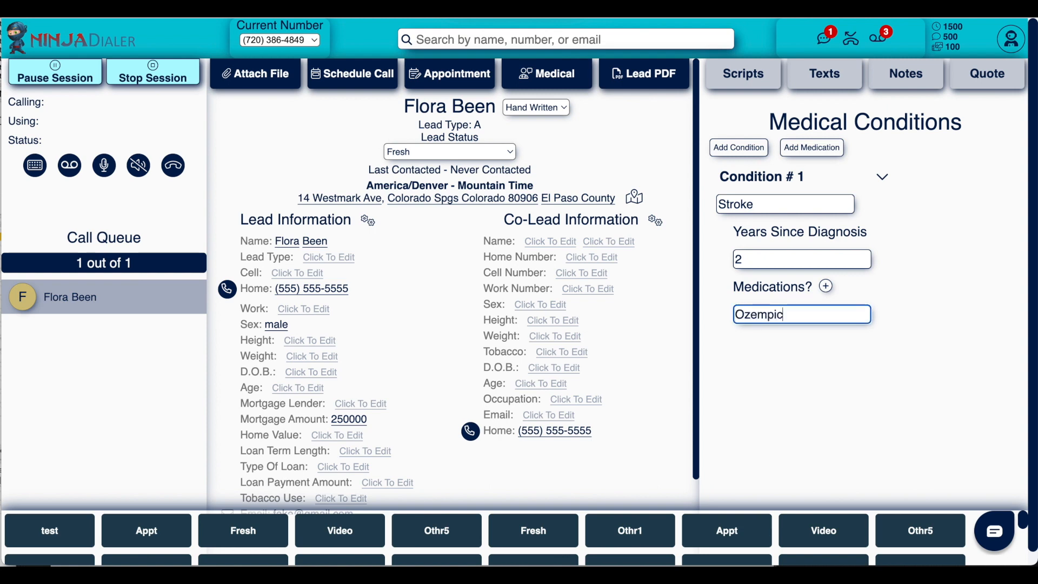
click(777, 337)
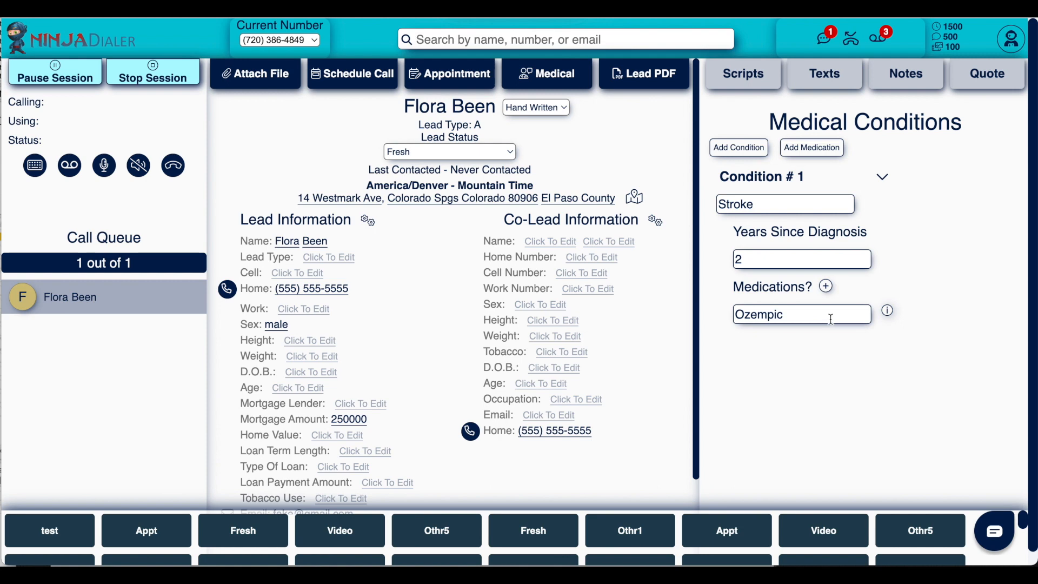
Read through the indications and usage information for the Ozempic medication under Condition #1
mouse_move(888, 313)
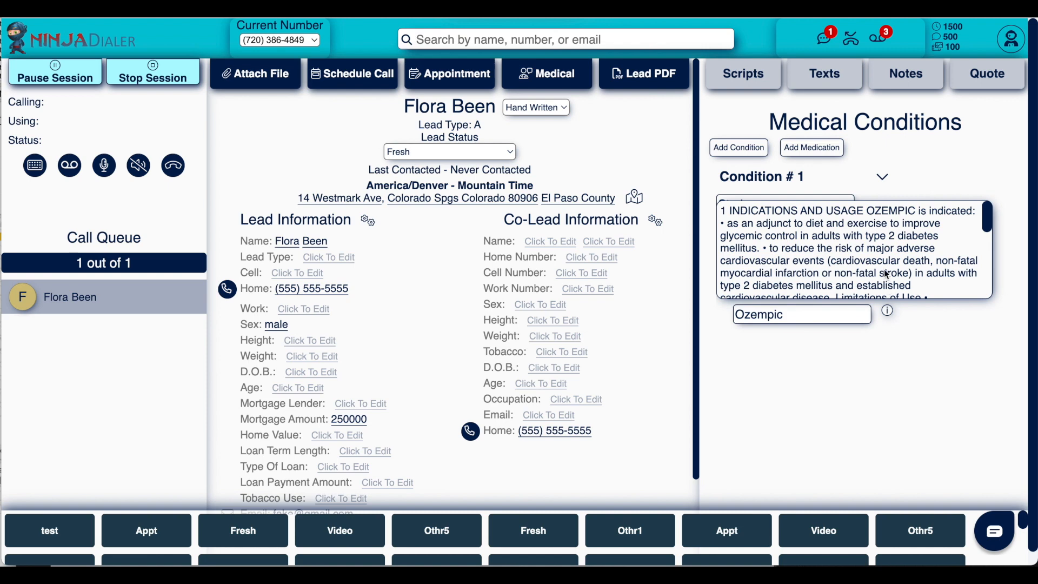
scroll(885, 273, down, 2)
scroll(885, 273, down, 5)
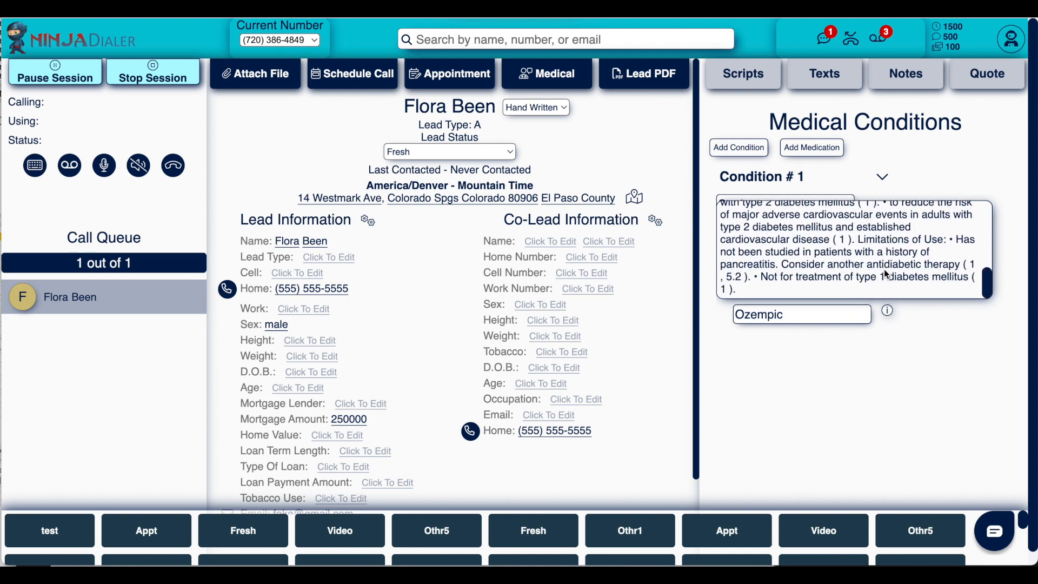
scroll(885, 273, up, 4)
scroll(886, 273, up, 3)
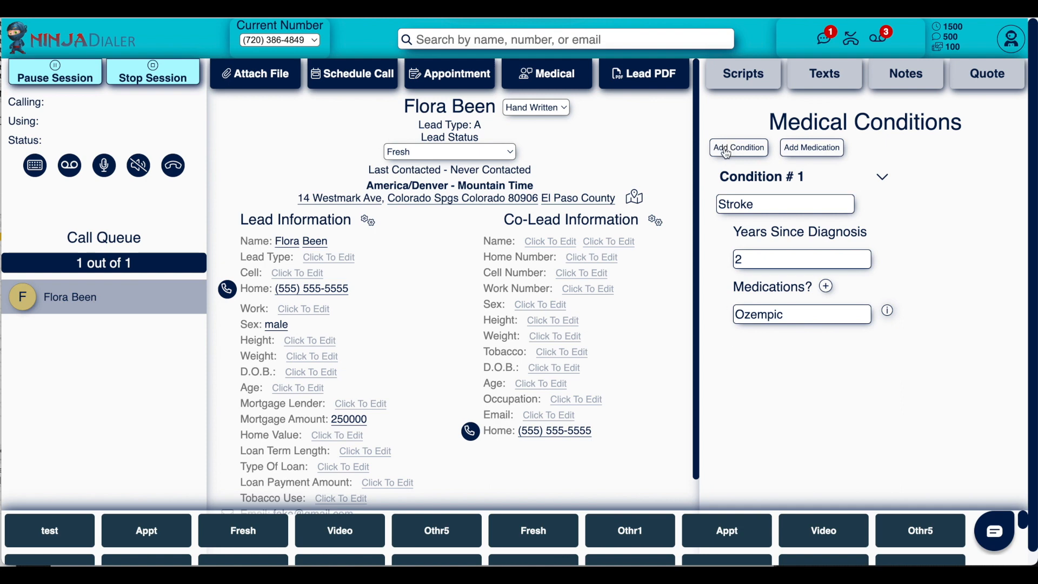
double_click(802, 318)
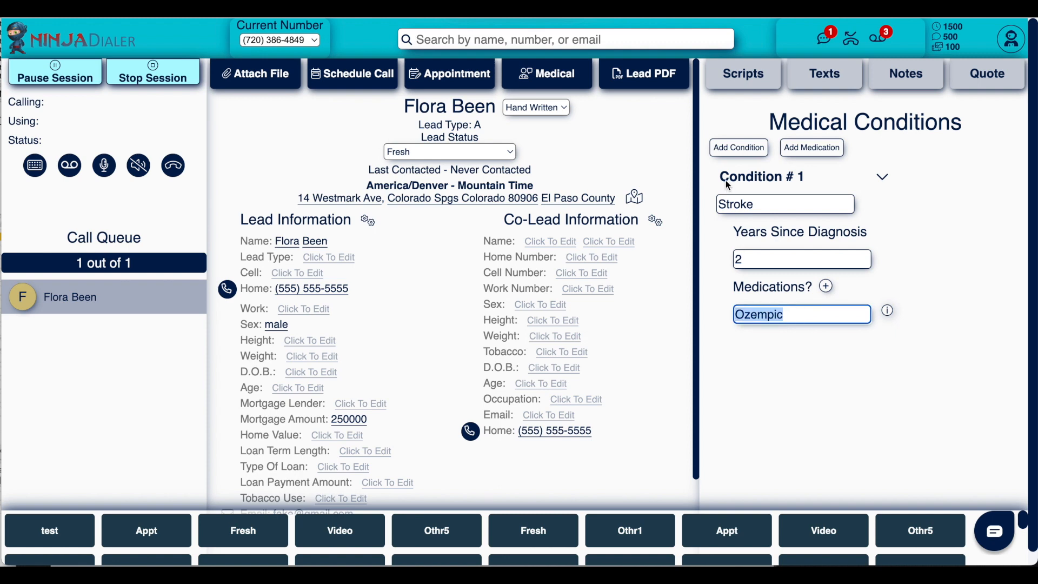
Add Cancer as a second medical condition and remove that condition again
click(728, 150)
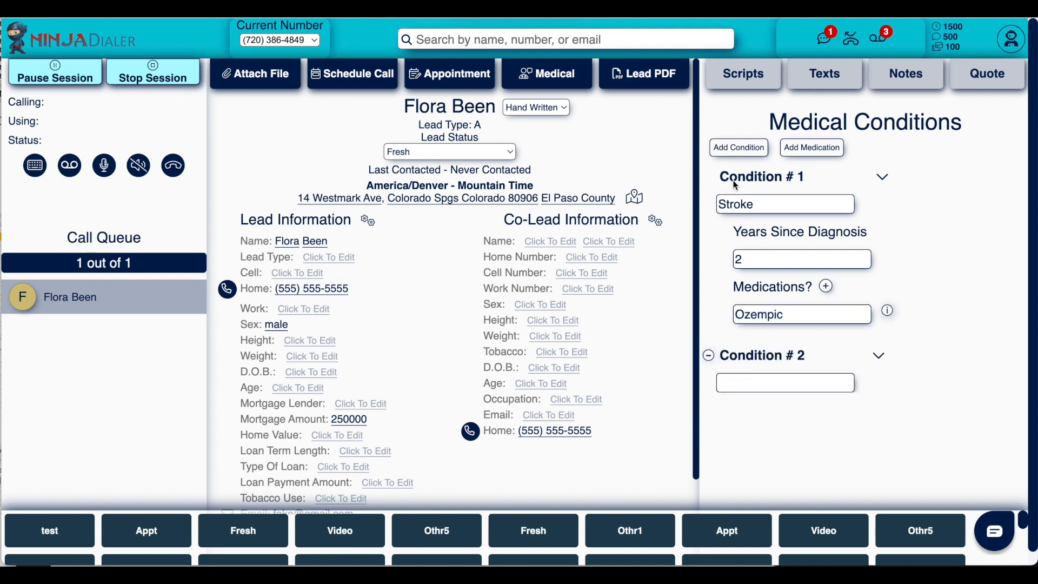
click(772, 383)
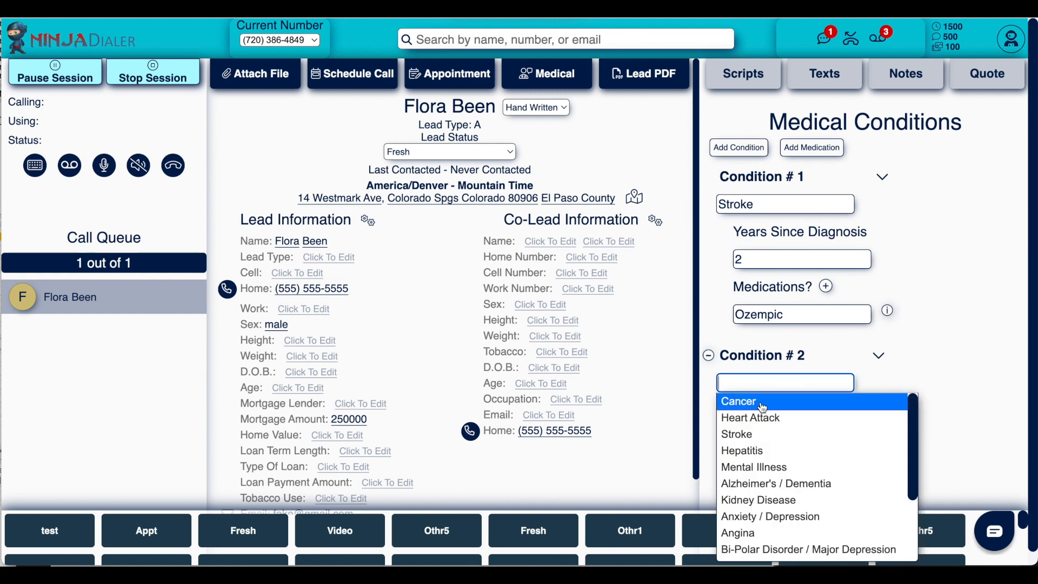
click(762, 403)
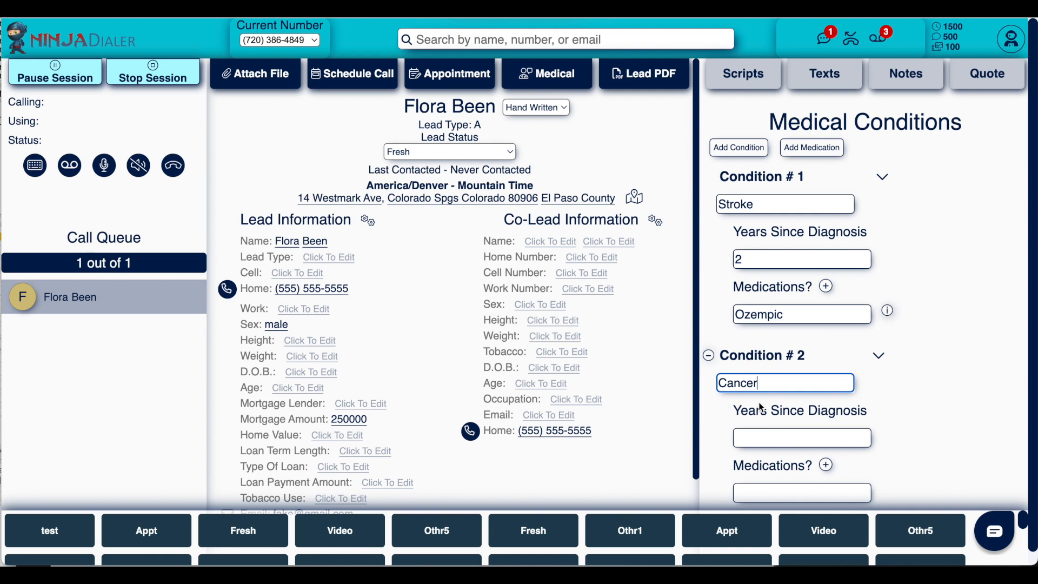
click(785, 491)
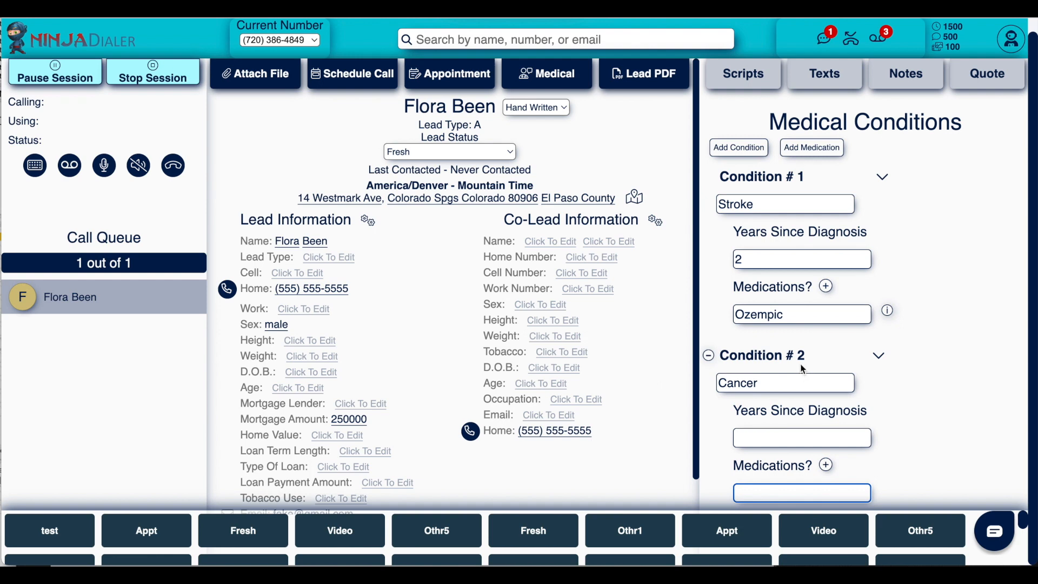
click(709, 356)
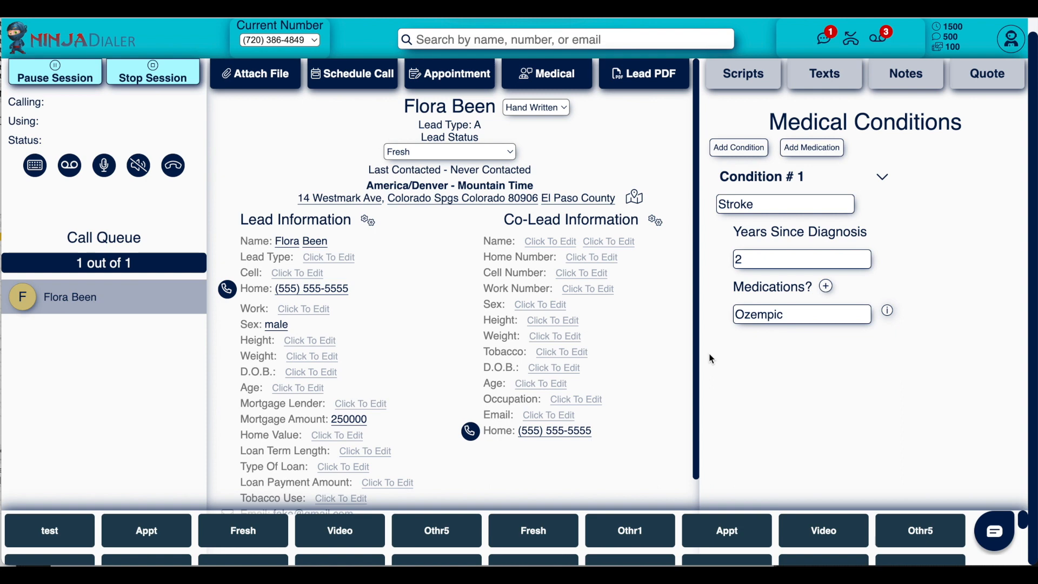
Add Lexapro as a standalone medication, separate from the listed condition
click(815, 149)
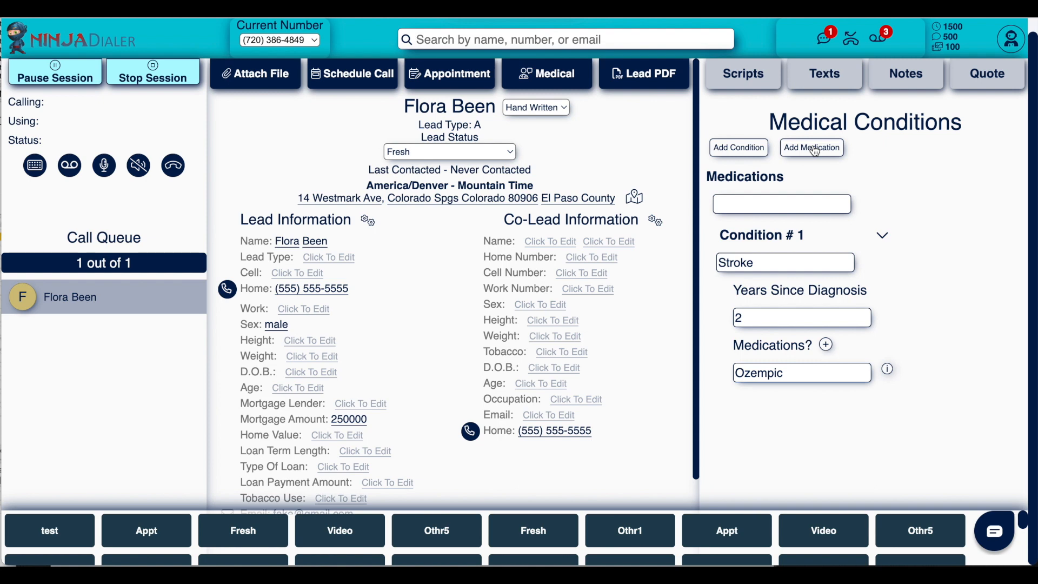
click(748, 201)
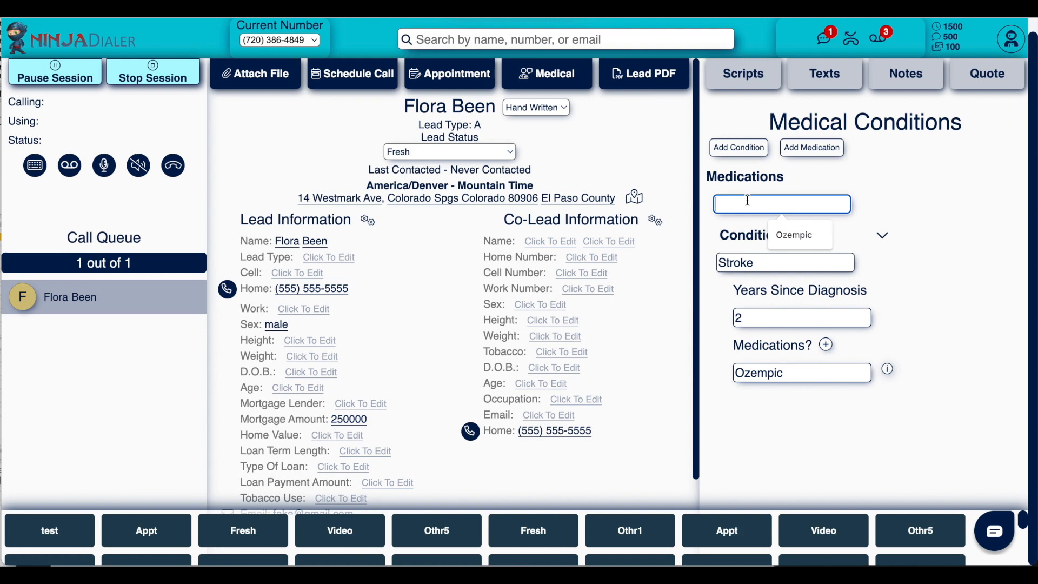
text(Lexapro)
click(774, 220)
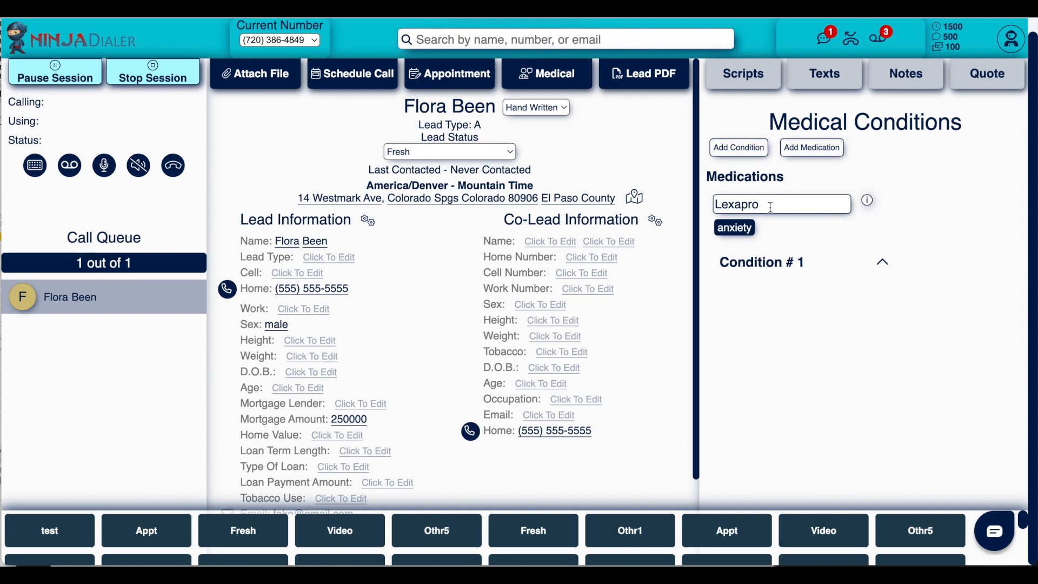
Read through the indications and usage information for Lexapro
mouse_move(867, 200)
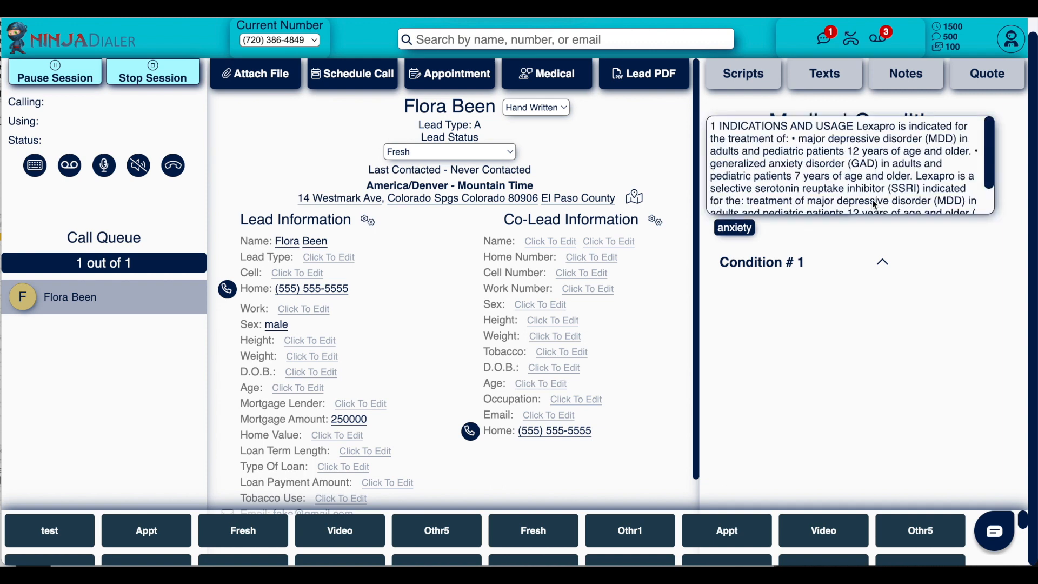
scroll(875, 204, down, 1)
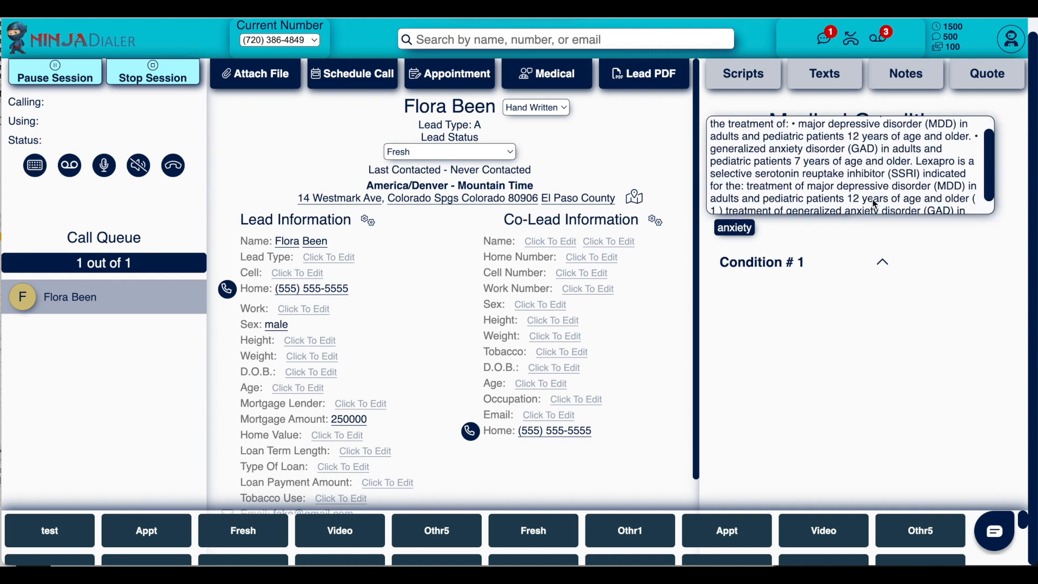
scroll(875, 204, up, 1)
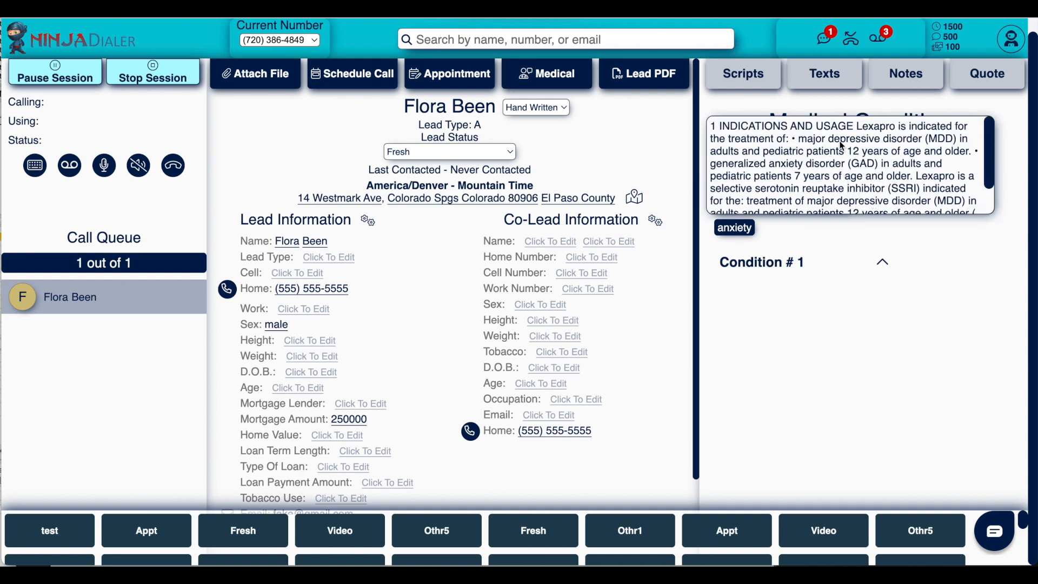
scroll(840, 169, down, 3)
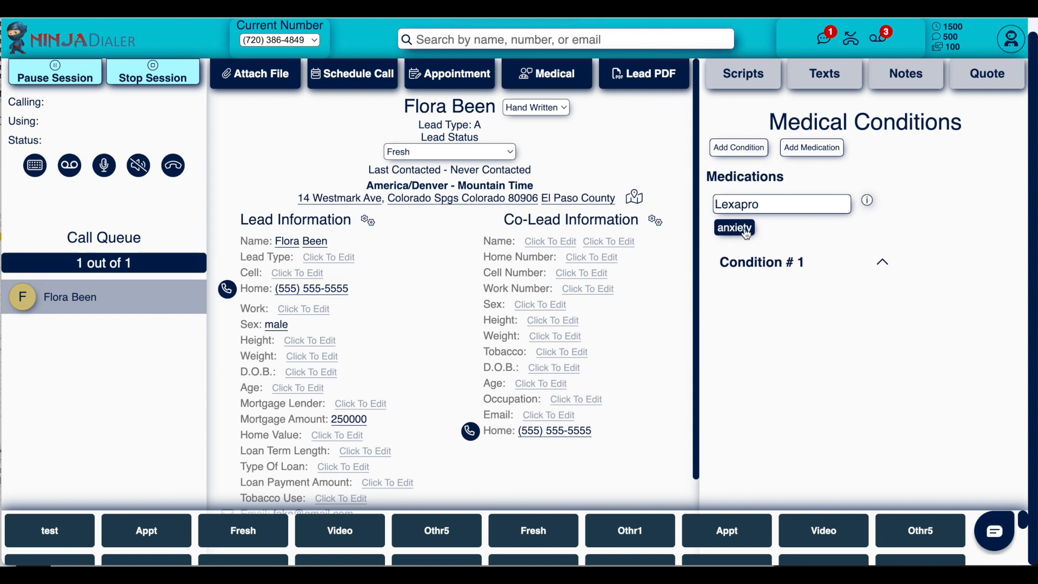
Add a second standalone medication named ozempic below Lexapro
click(794, 150)
click(752, 263)
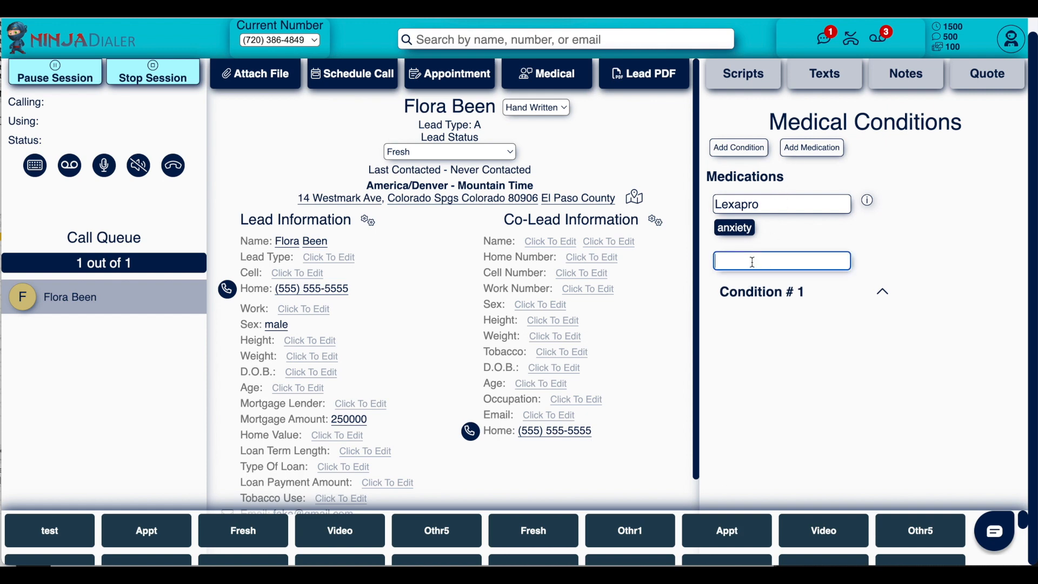
text(ozempic)
click(749, 275)
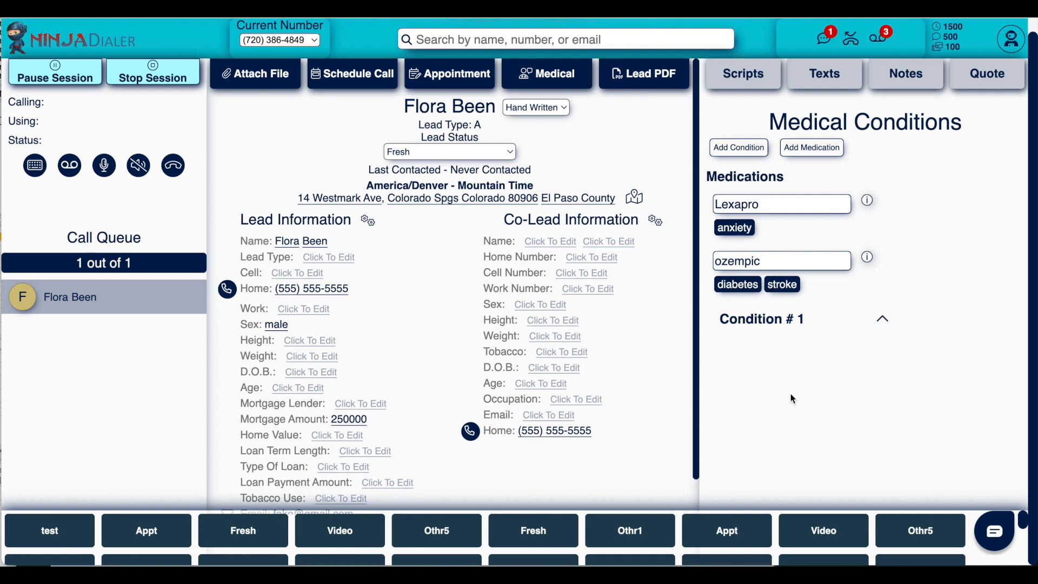
Expand Condition #1 to review its details and collapse it again
click(882, 319)
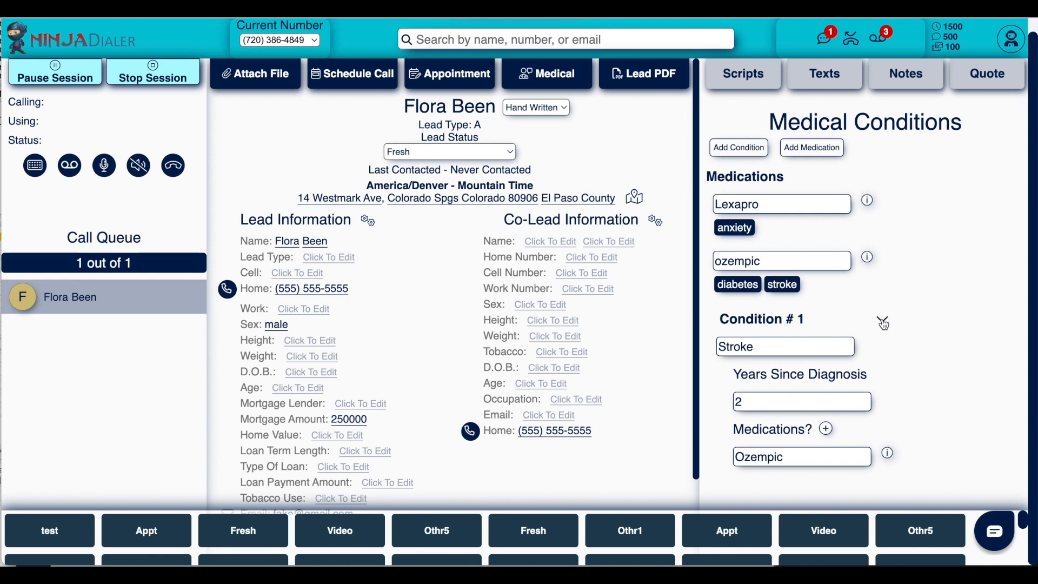
click(882, 319)
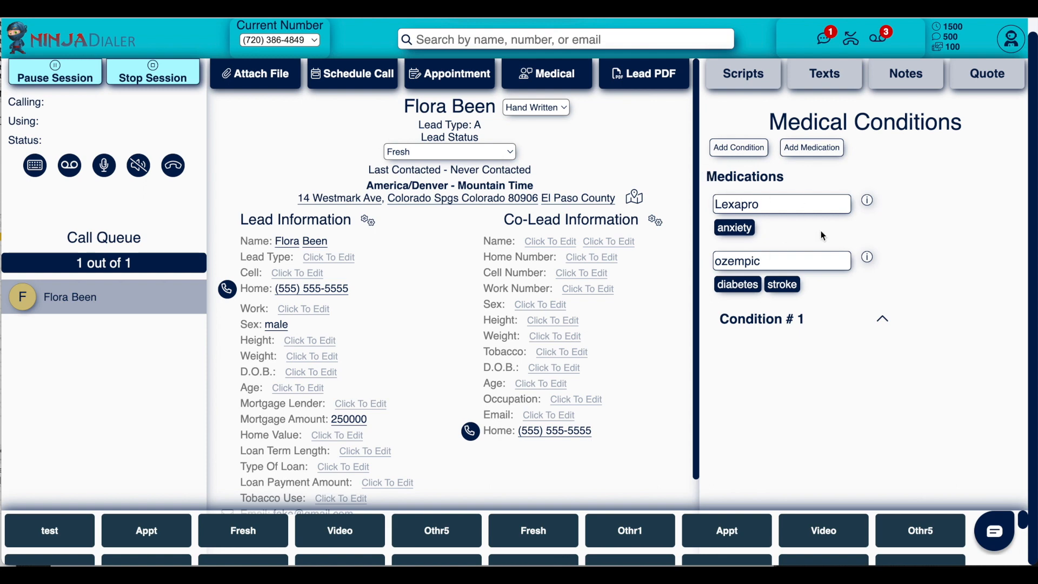
click(883, 320)
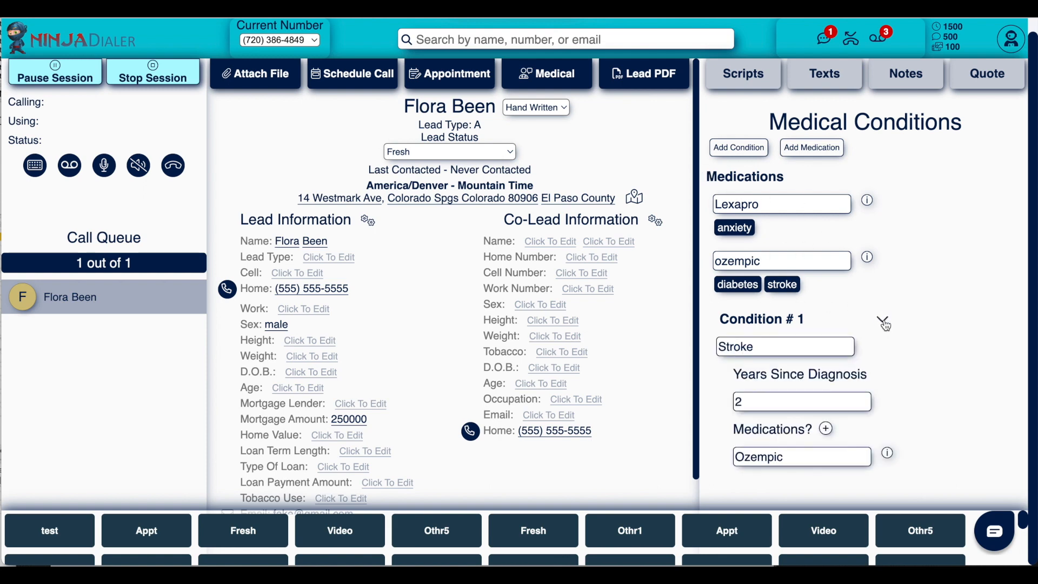
click(884, 321)
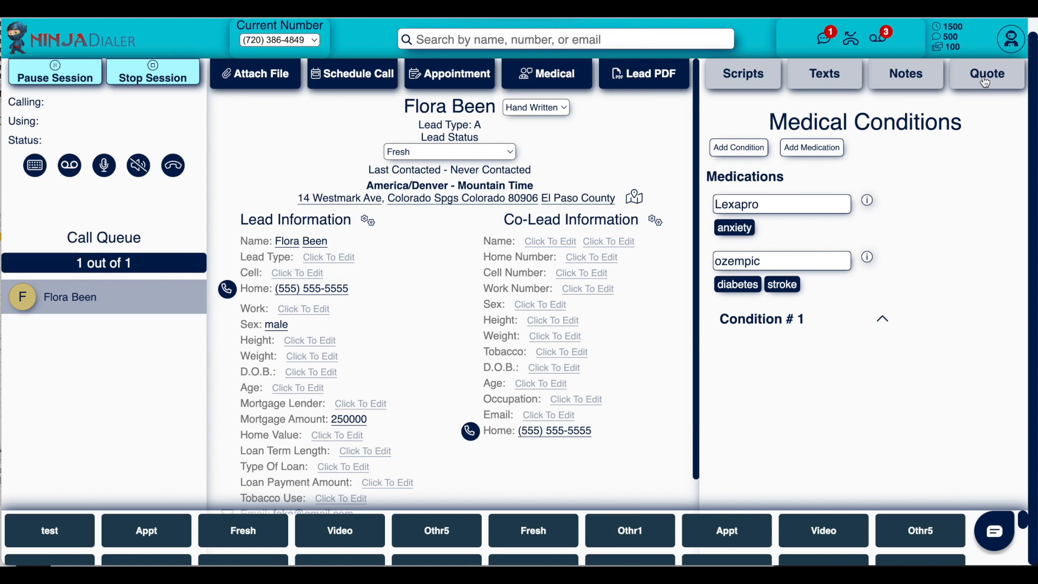